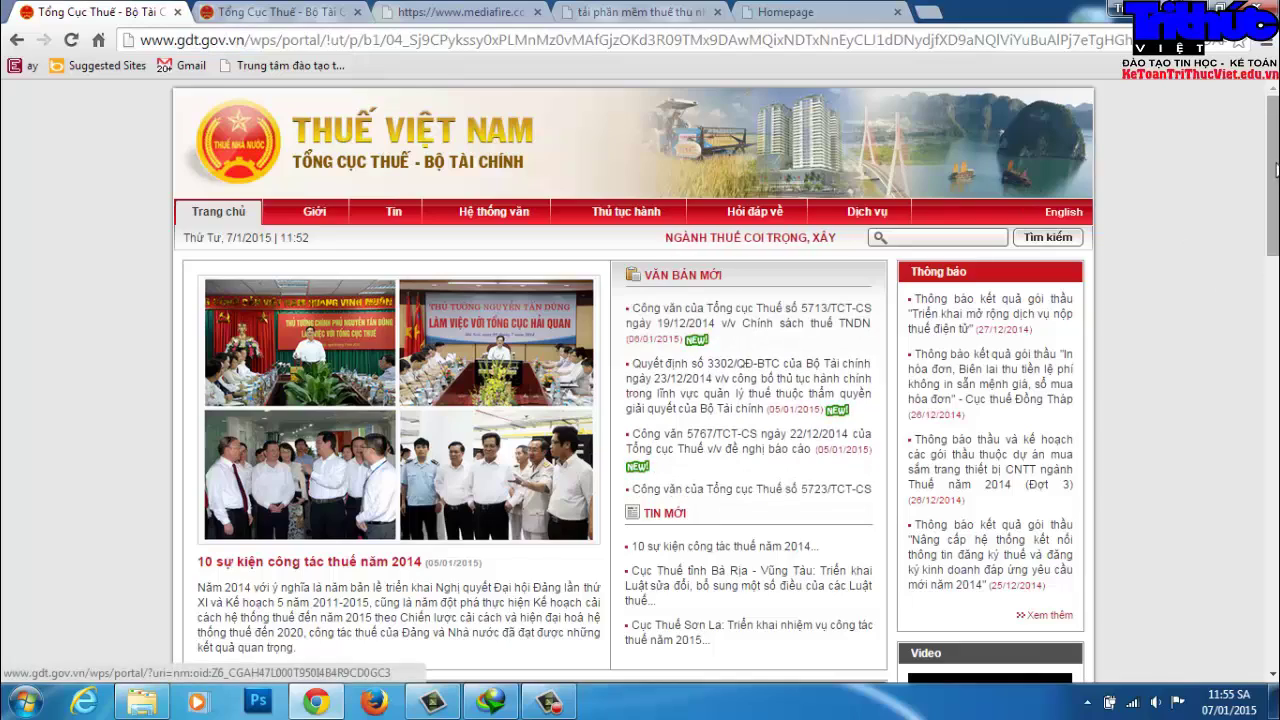
Step: Locate the HTKK link on the tax authority homepage and examine the support software table for the version 3.3.0 installer download
left_click_drag(1273, 160, 1273, 452)
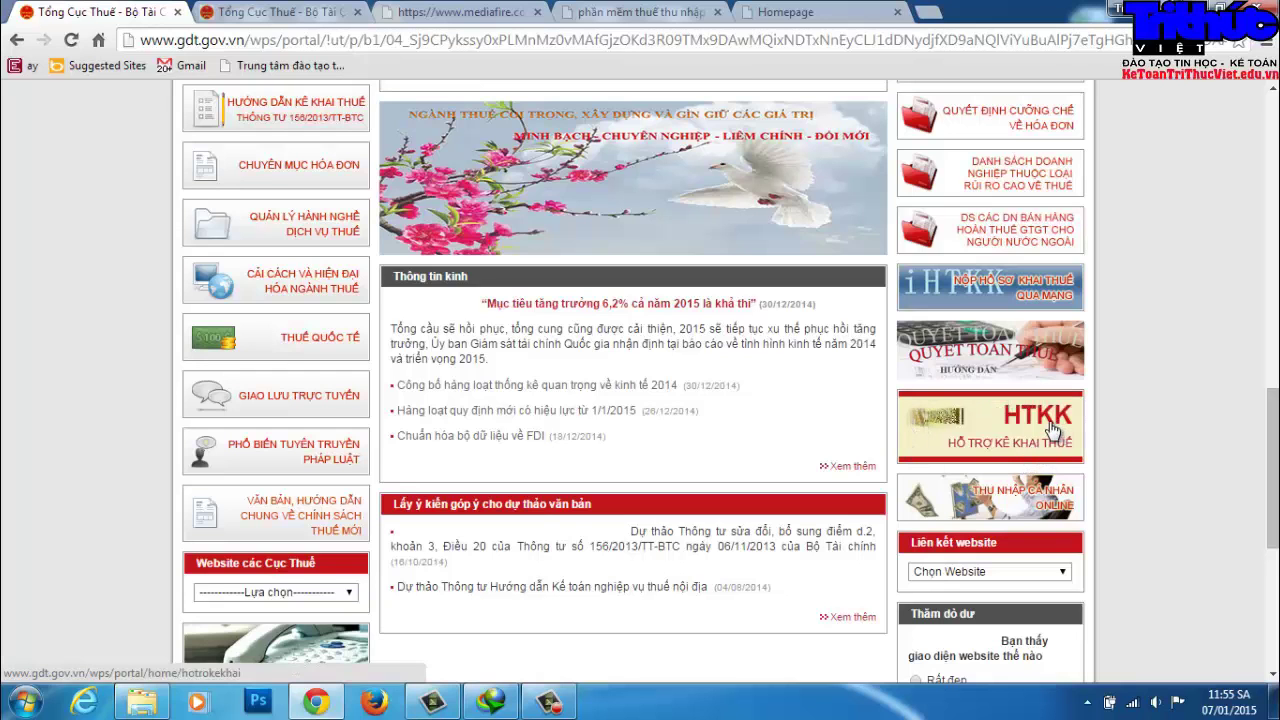
left_click(273, 10)
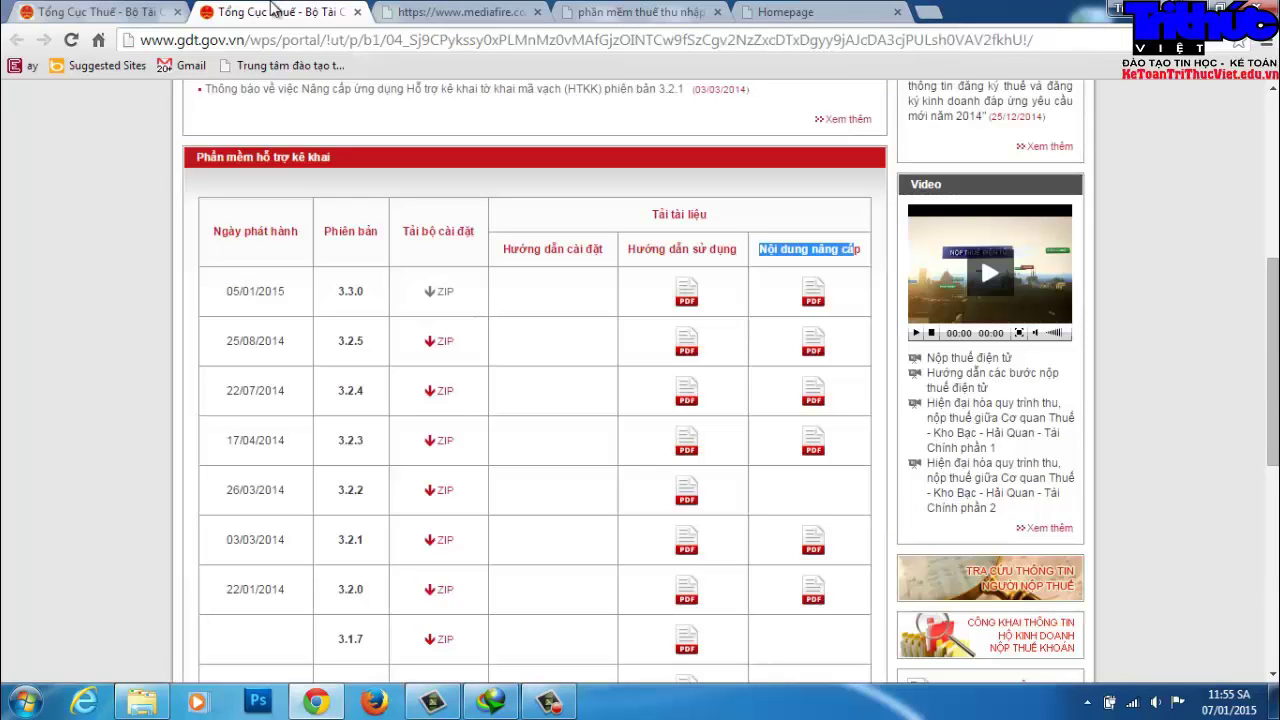
scroll(375, 171, "up", 5)
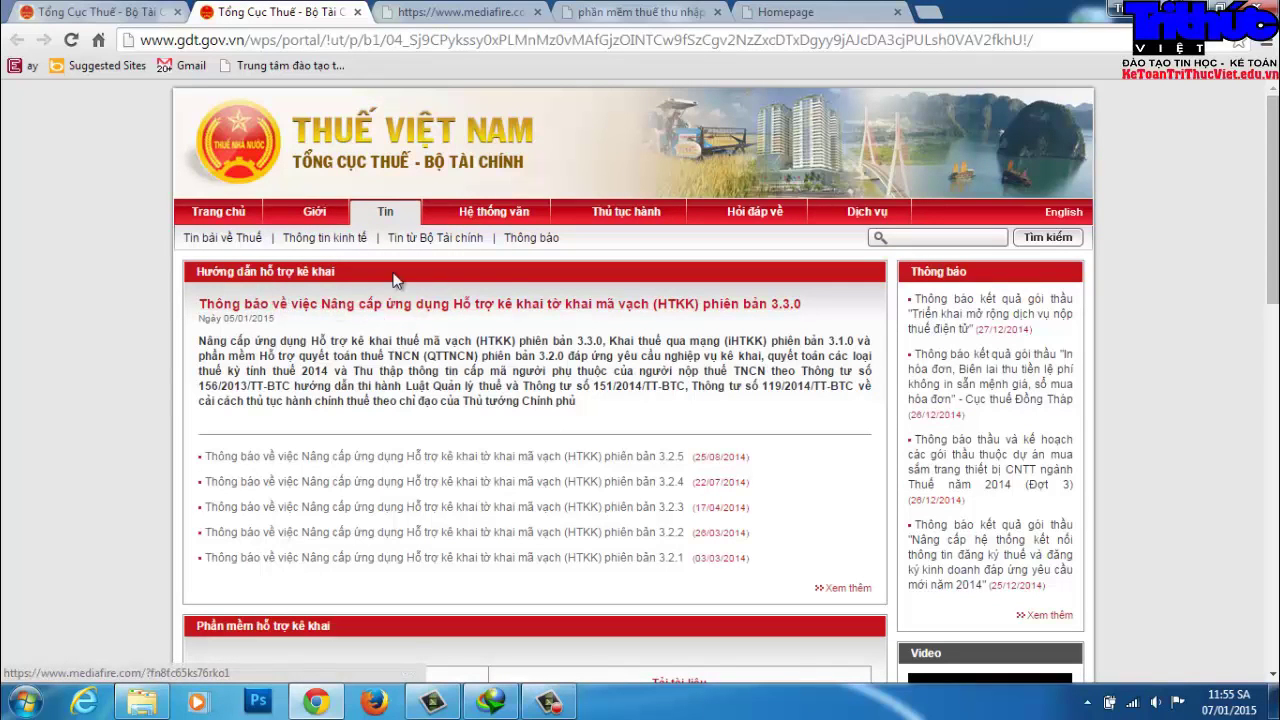
scroll(815, 345, "down", 3)
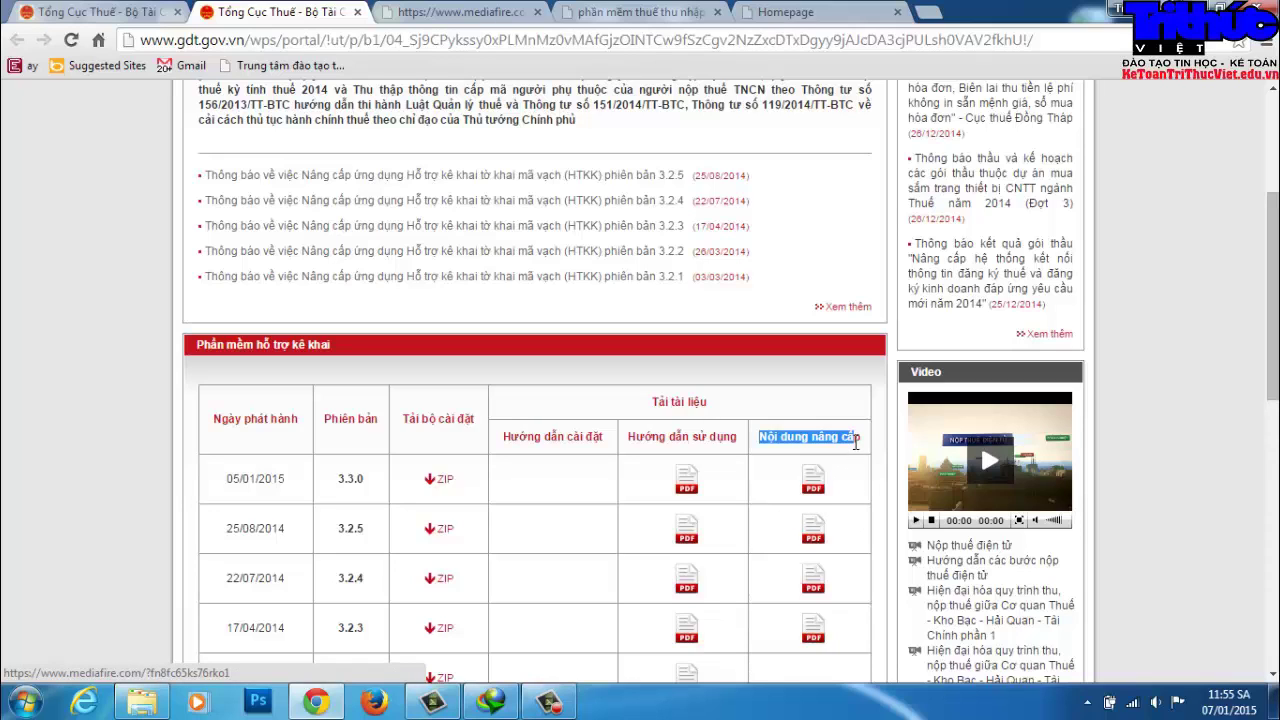
left_click(855, 443)
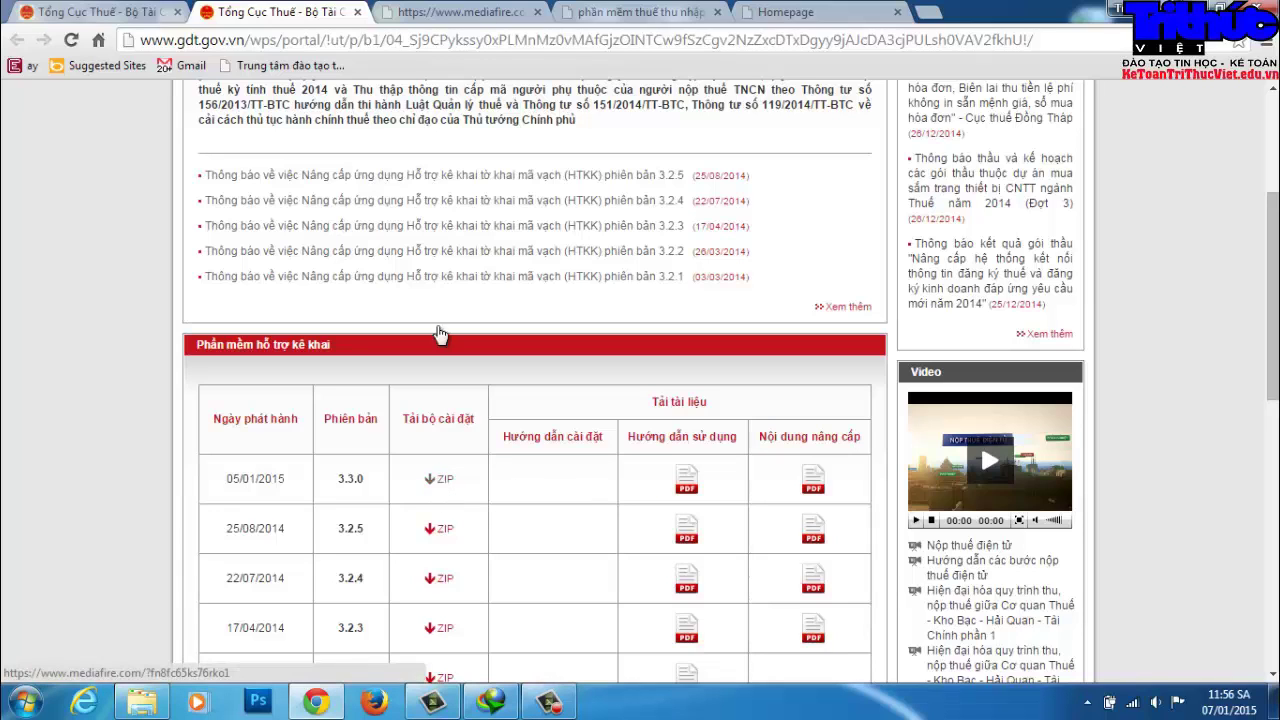
Step: Start the HTKK_v3.3.0.rar download in Internet Download Manager, saving it to the Compressed downloads folder, and minimize the browser
left_click(470, 11)
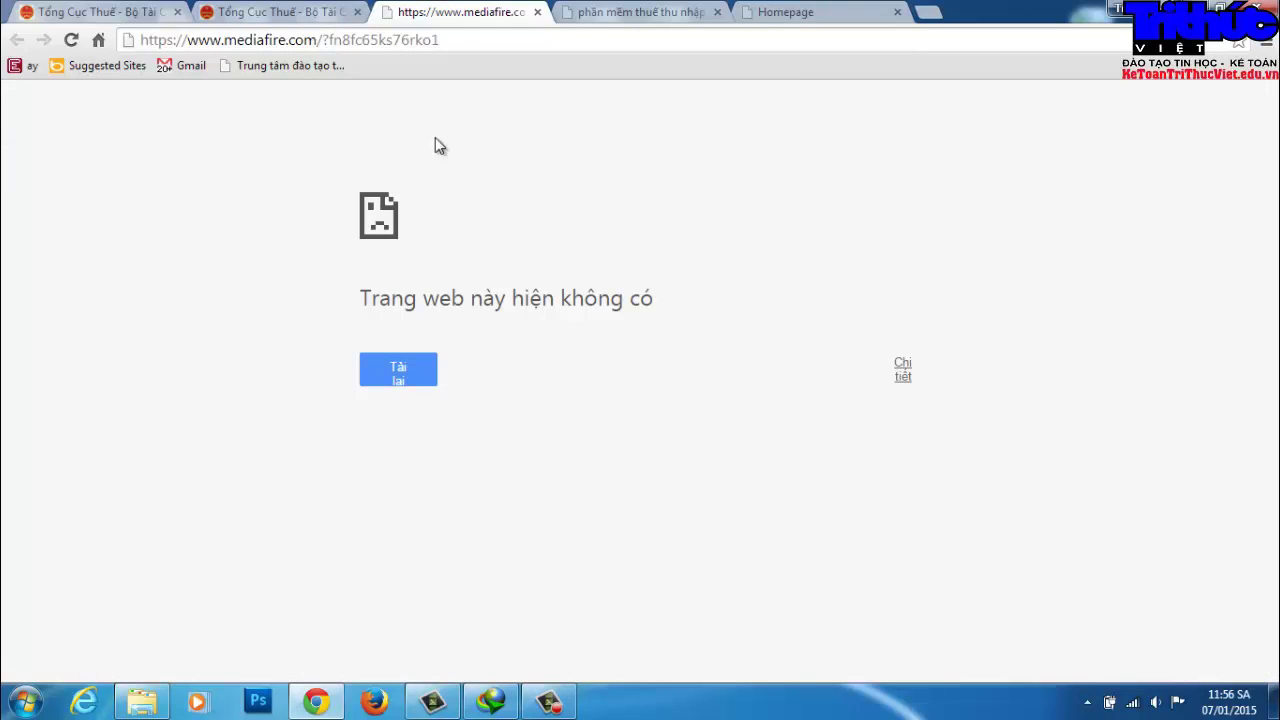
left_click(507, 710)
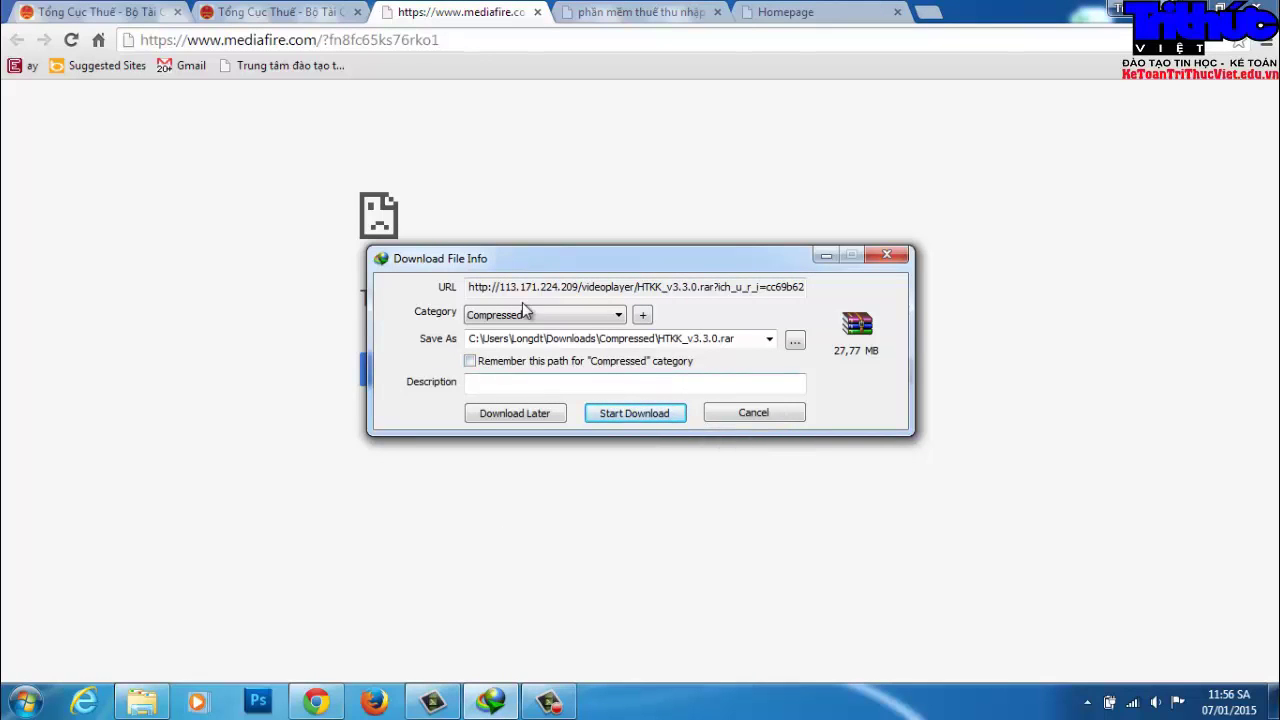
left_click(663, 418)
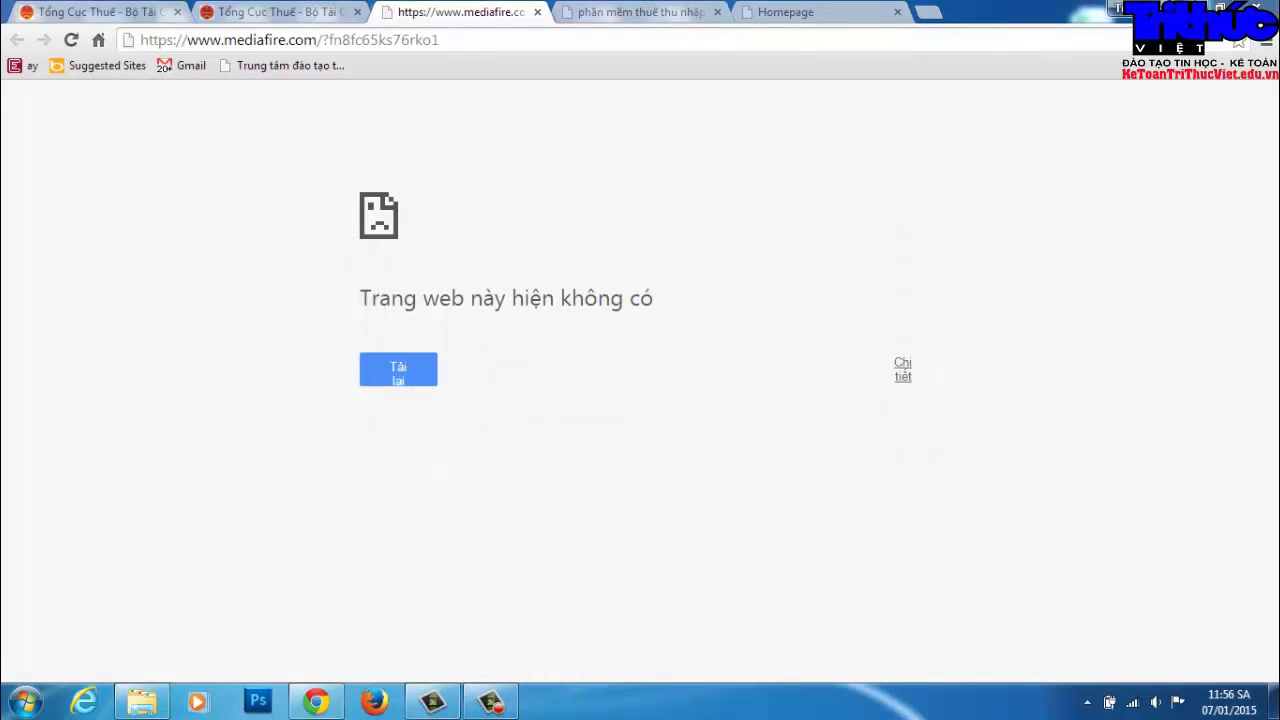
left_click(1195, 8)
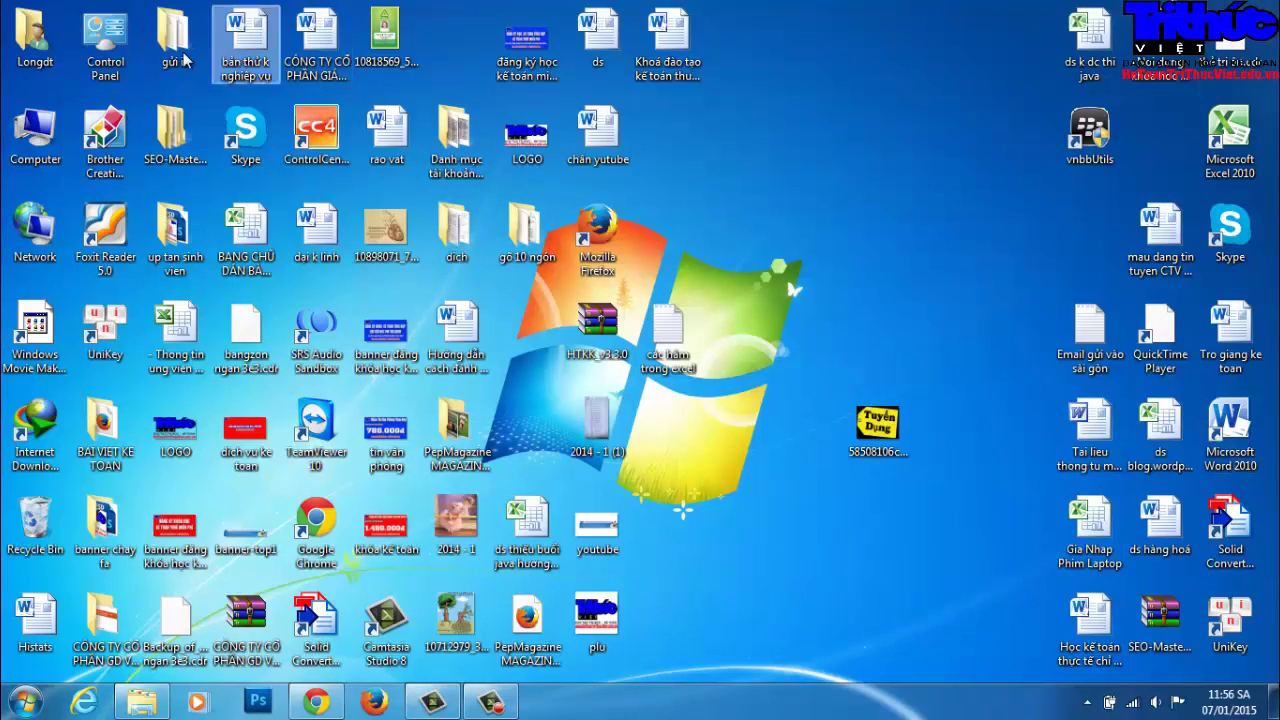
left_click(35, 35)
double_click(35, 35)
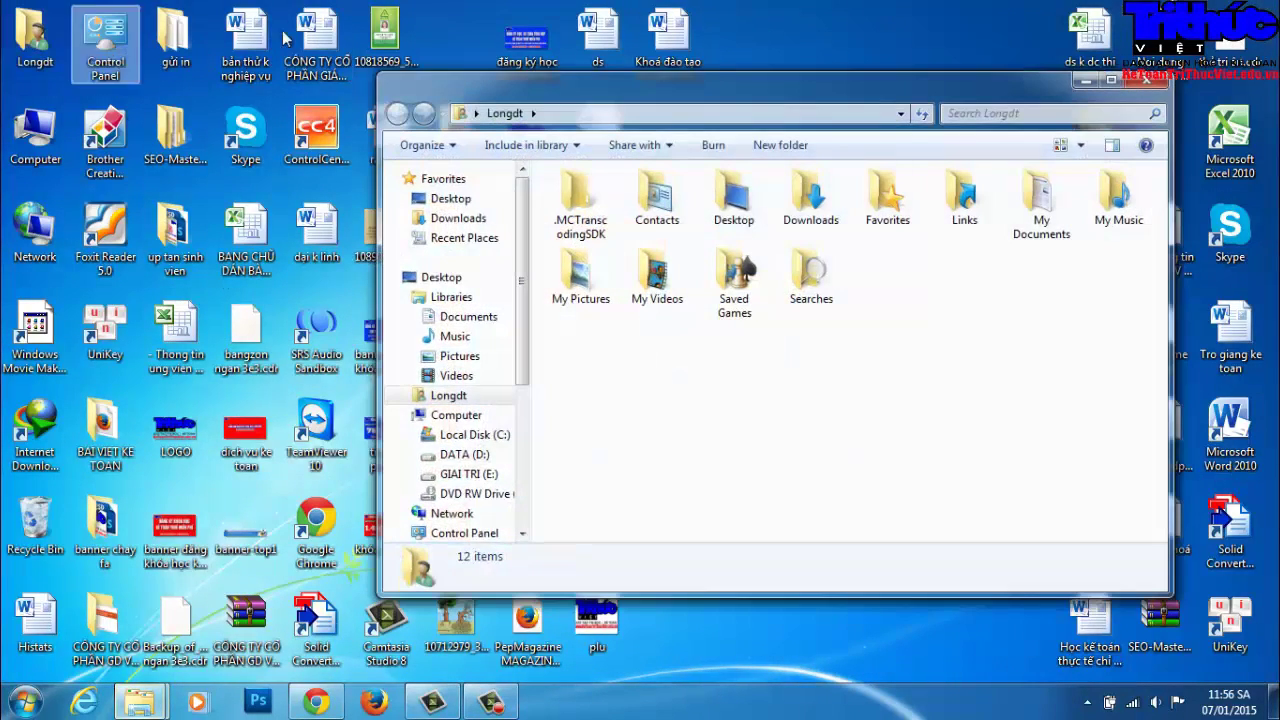
double_click(539, 84)
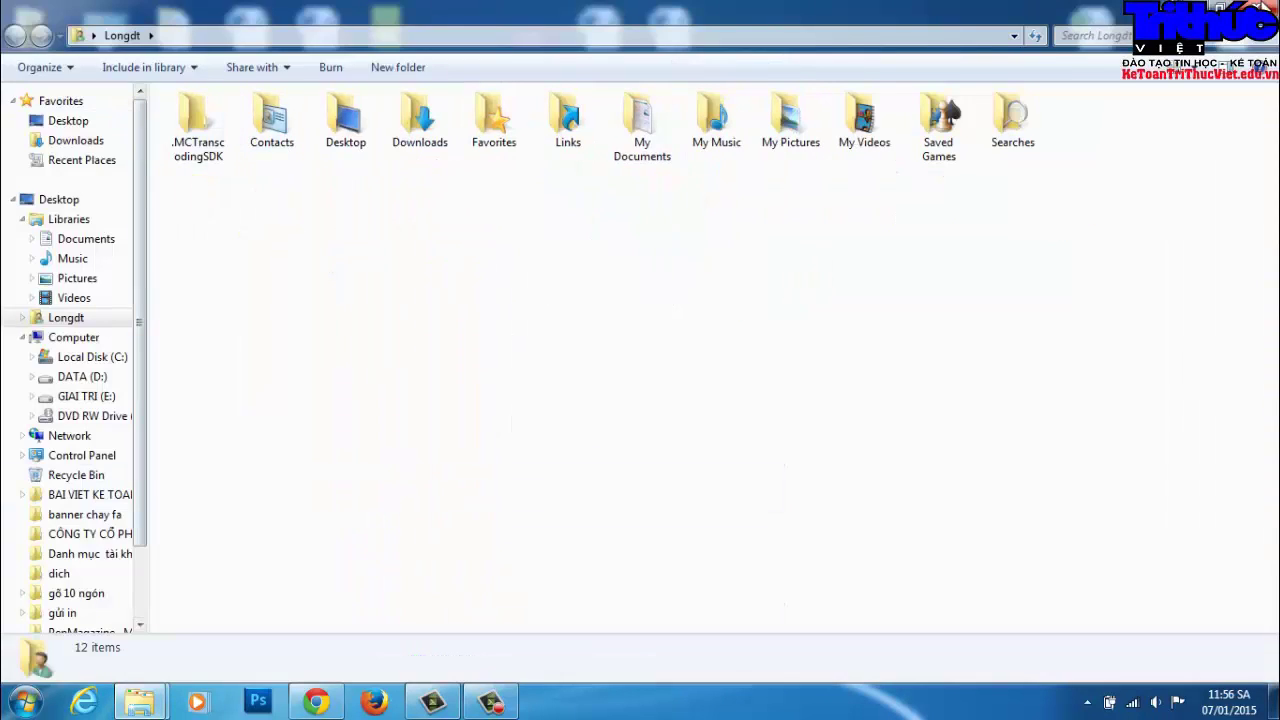
key("alt+F4")
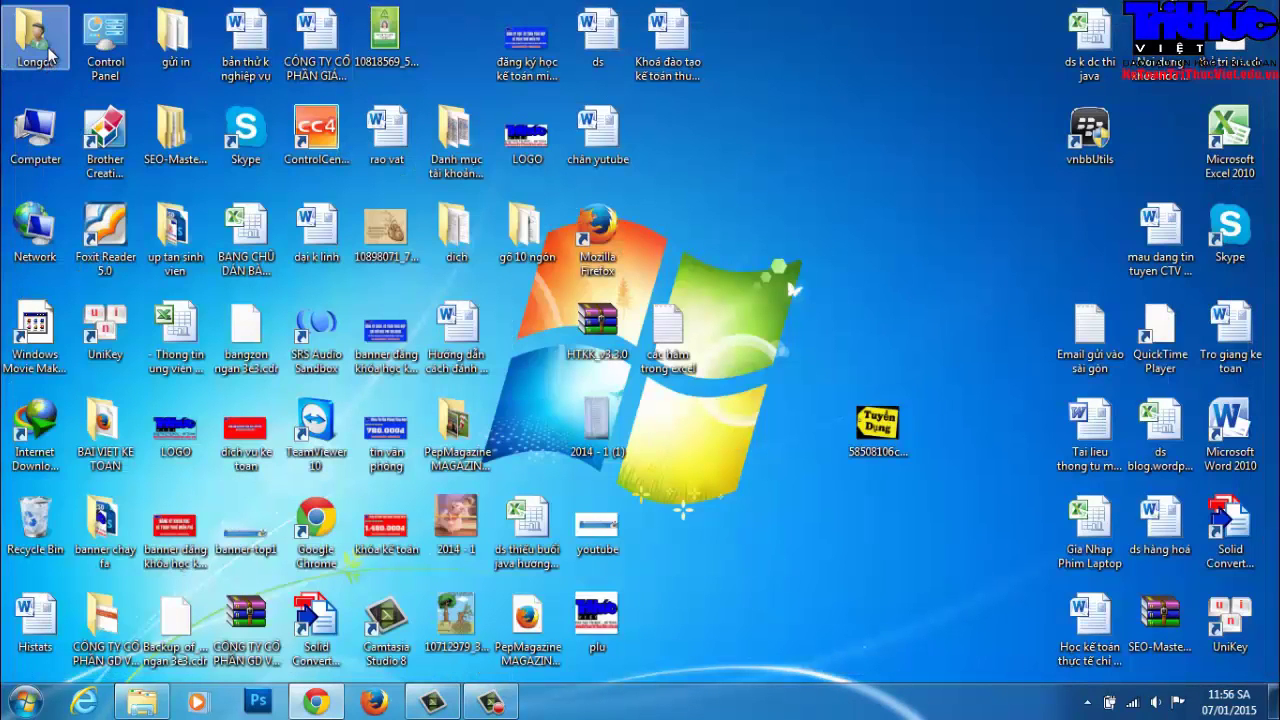
Step: Open the Compressed folder inside the user profile's Downloads folder
double_click(33, 33)
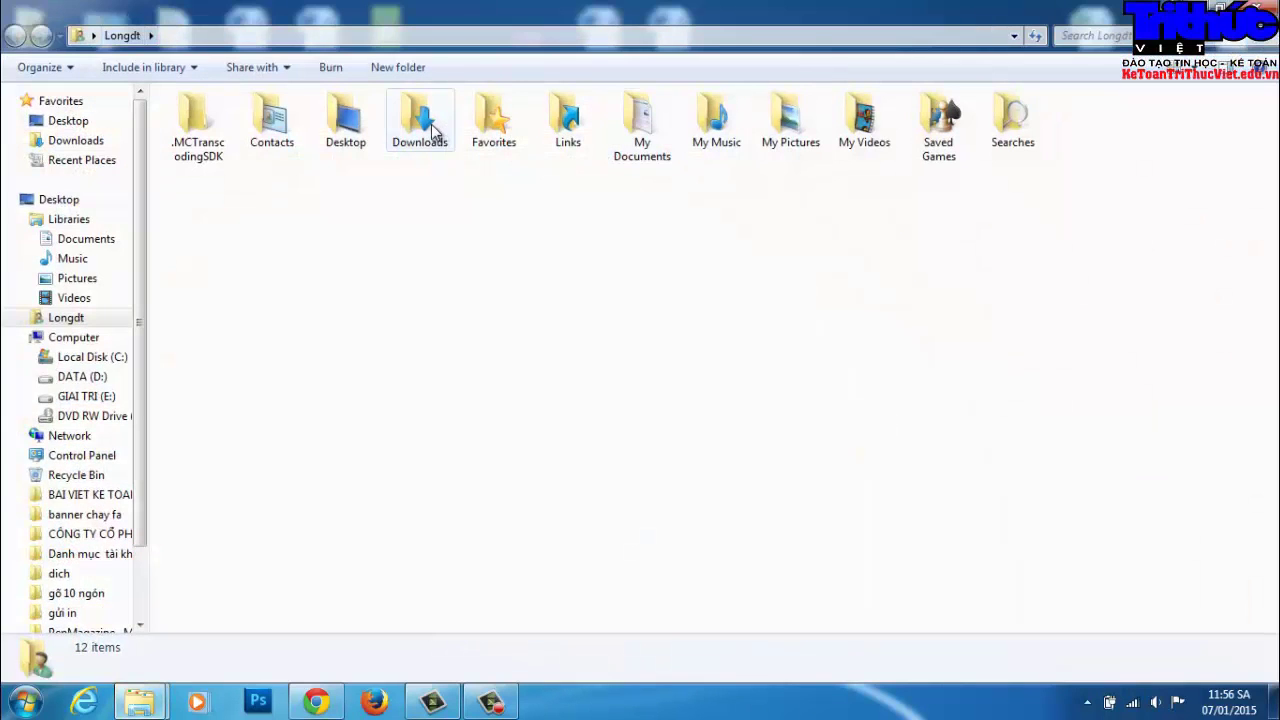
double_click(432, 130)
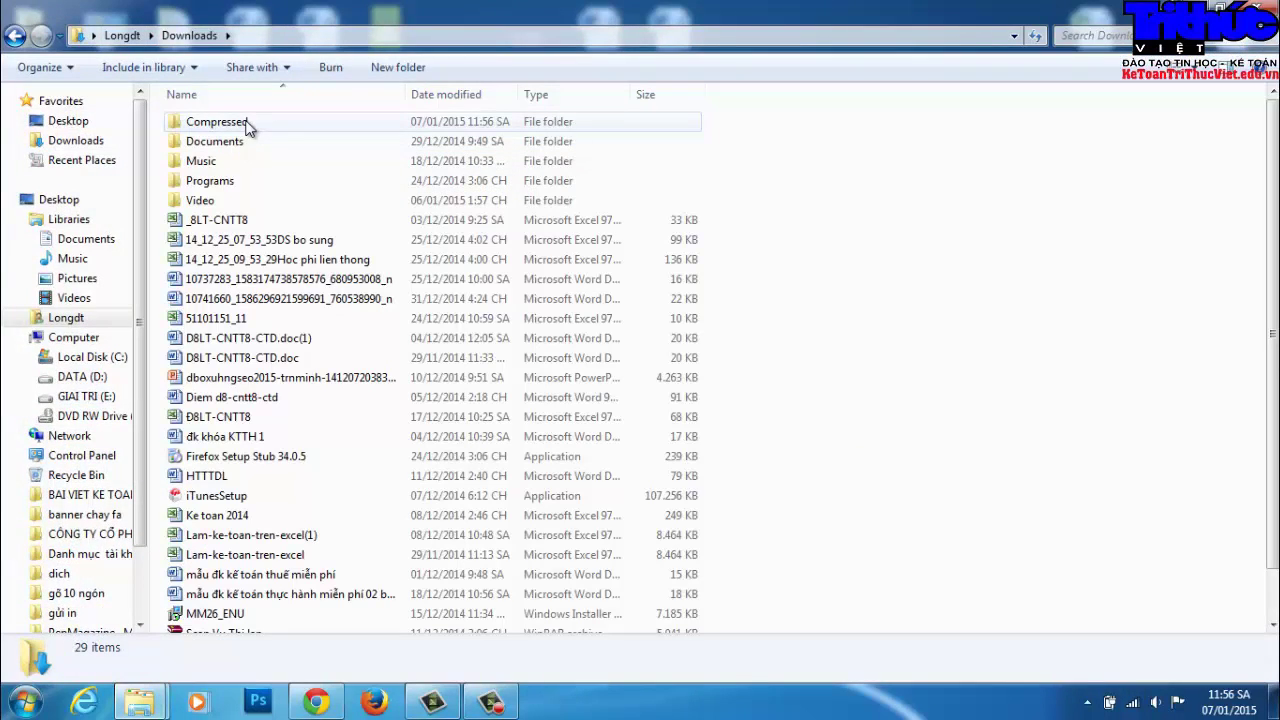
double_click(247, 124)
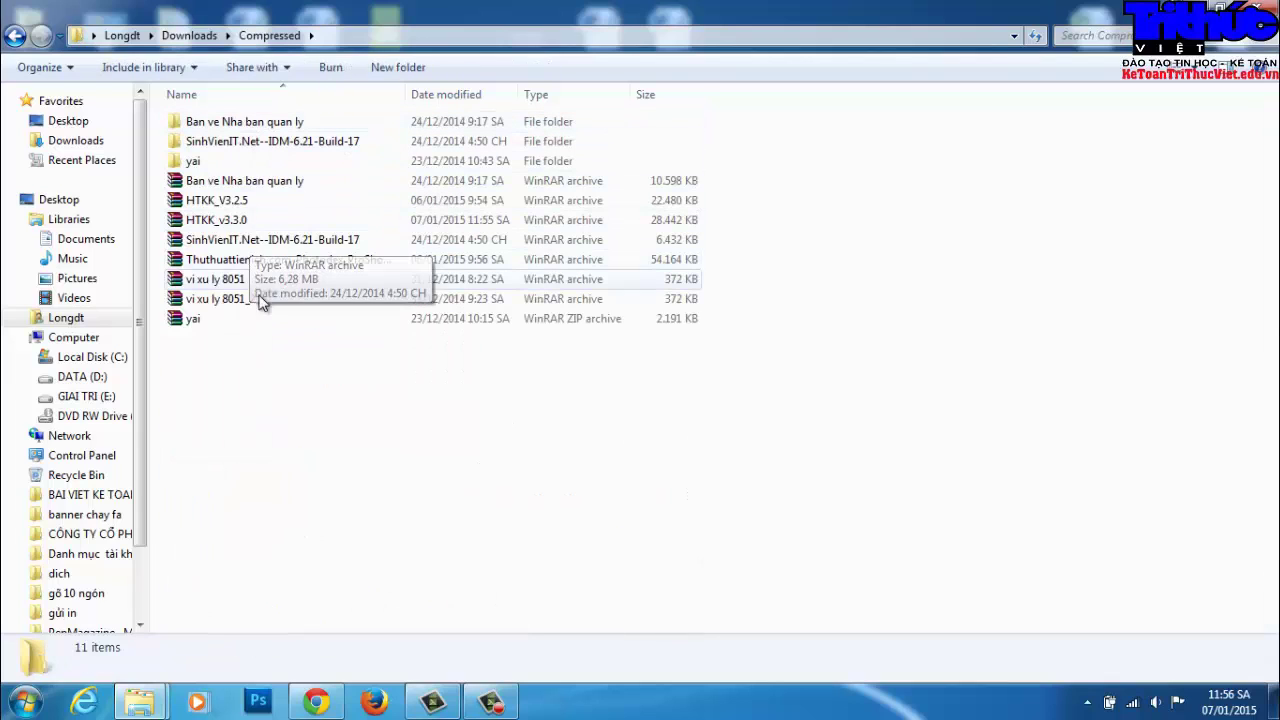
Step: Extract the HTKK_v3.3.0 archive into a folder named HTKK_v3.3.0
left_click(245, 221)
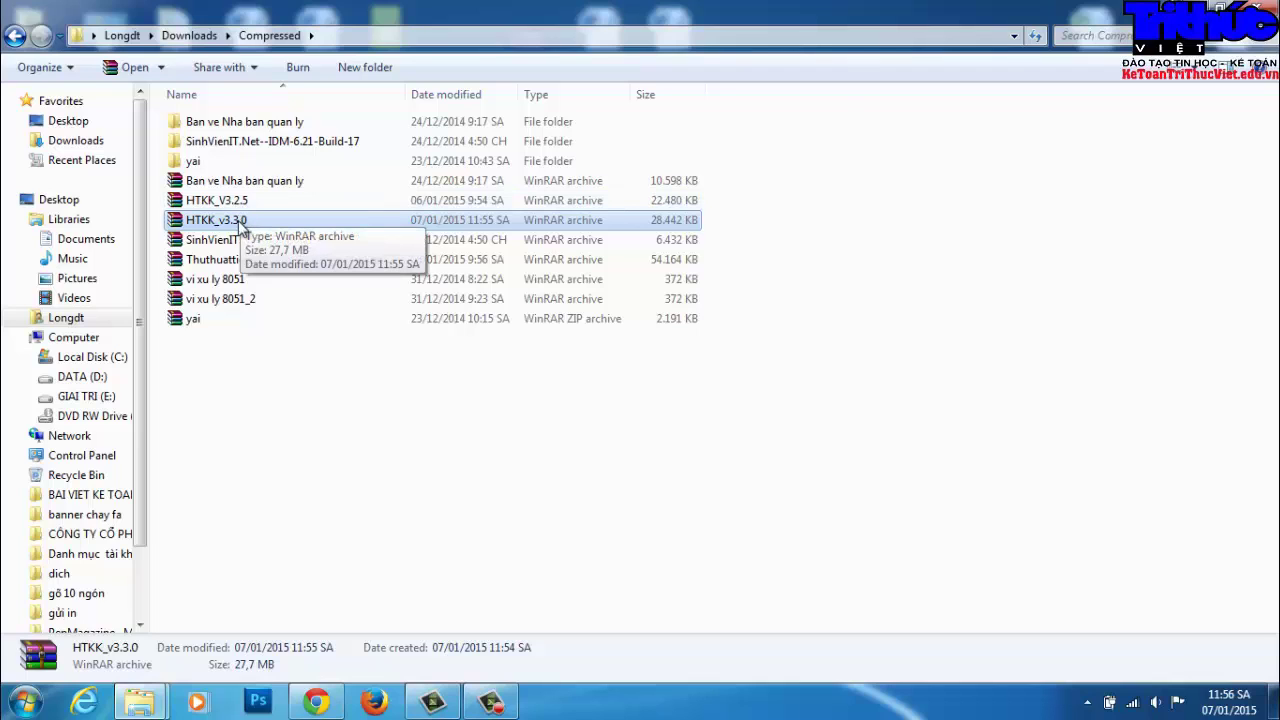
double_click(239, 222)
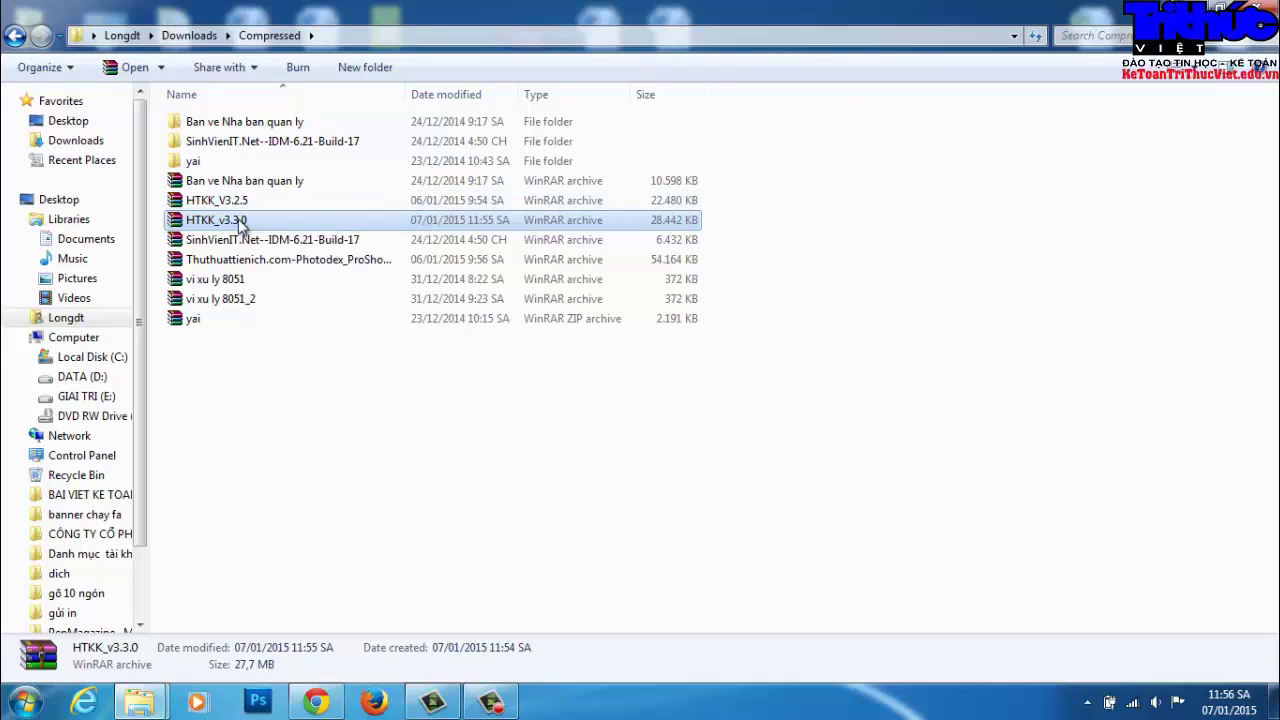
right_click(239, 221)
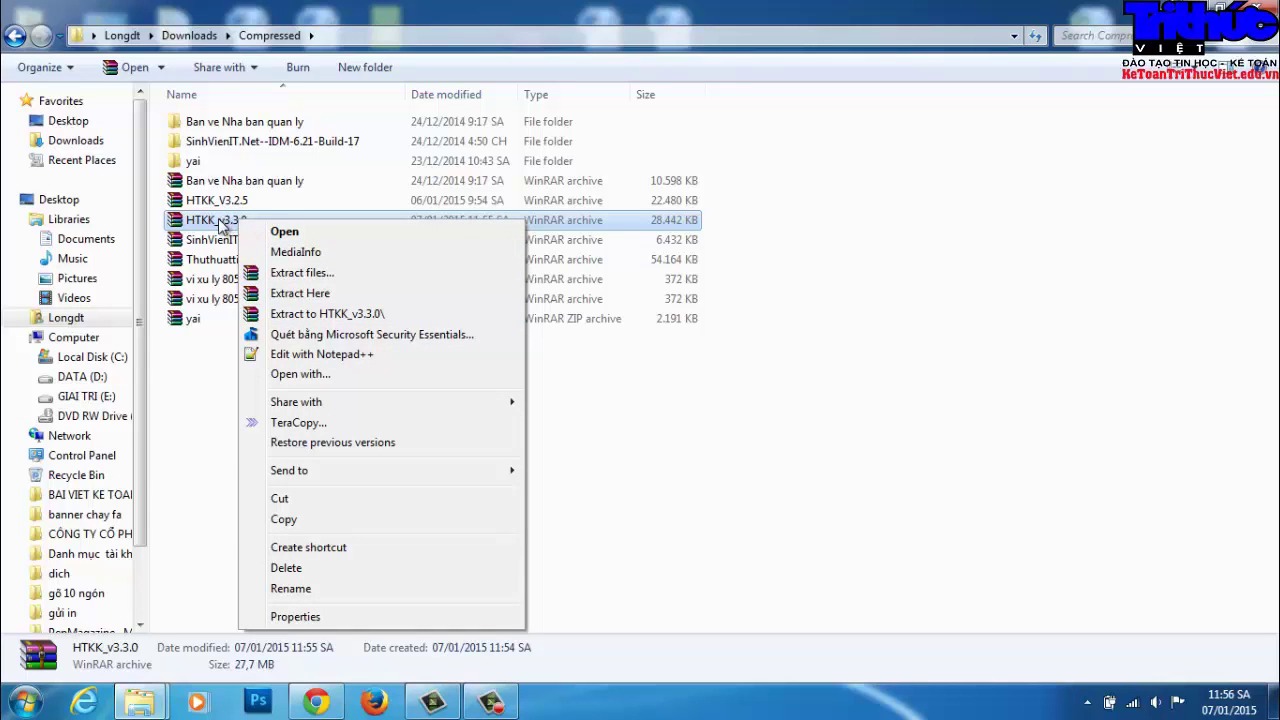
left_click(351, 315)
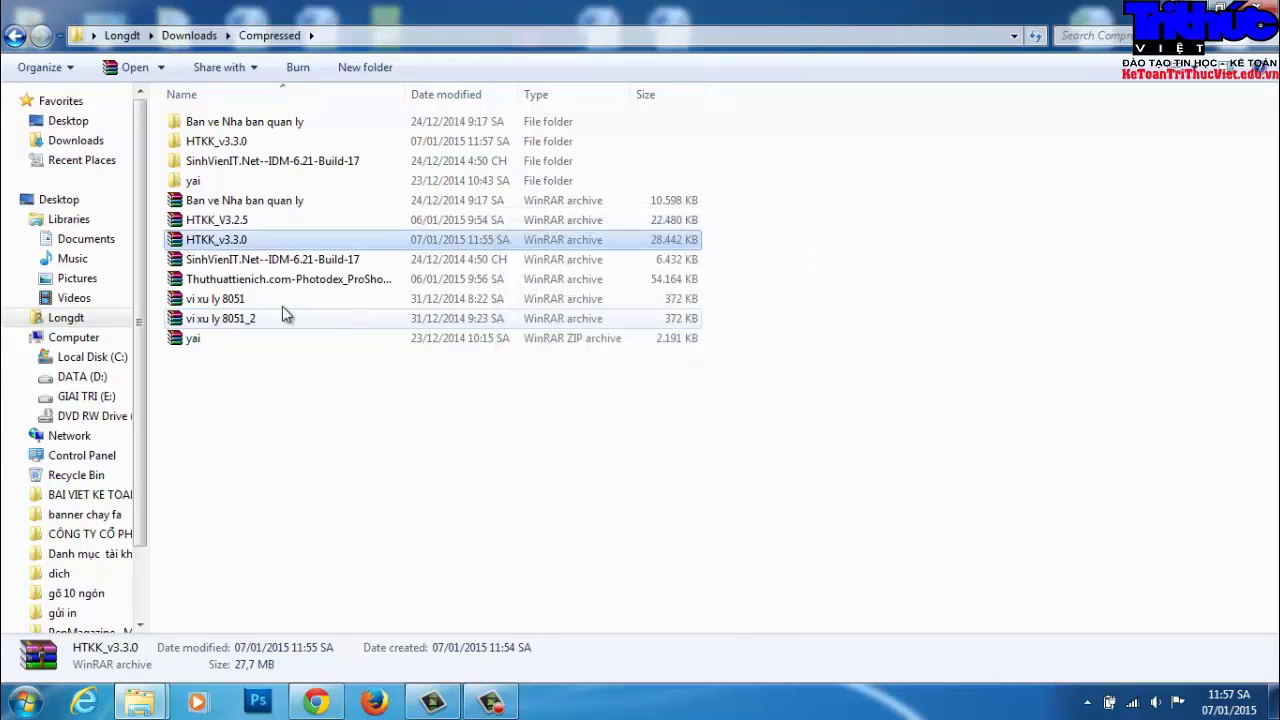
Step: Launch the setup application from the HTKK3.3.0 folder inside the extracted HTKK_v3.3.0 folder
double_click(230, 142)
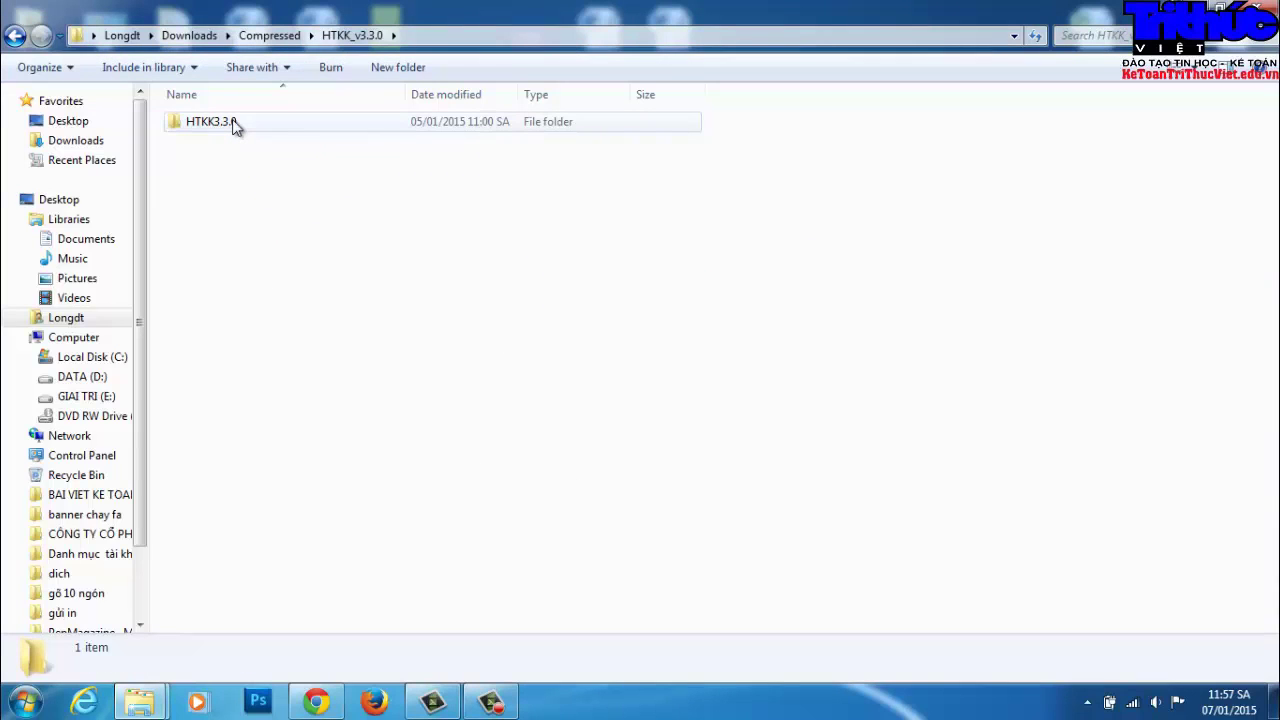
double_click(233, 124)
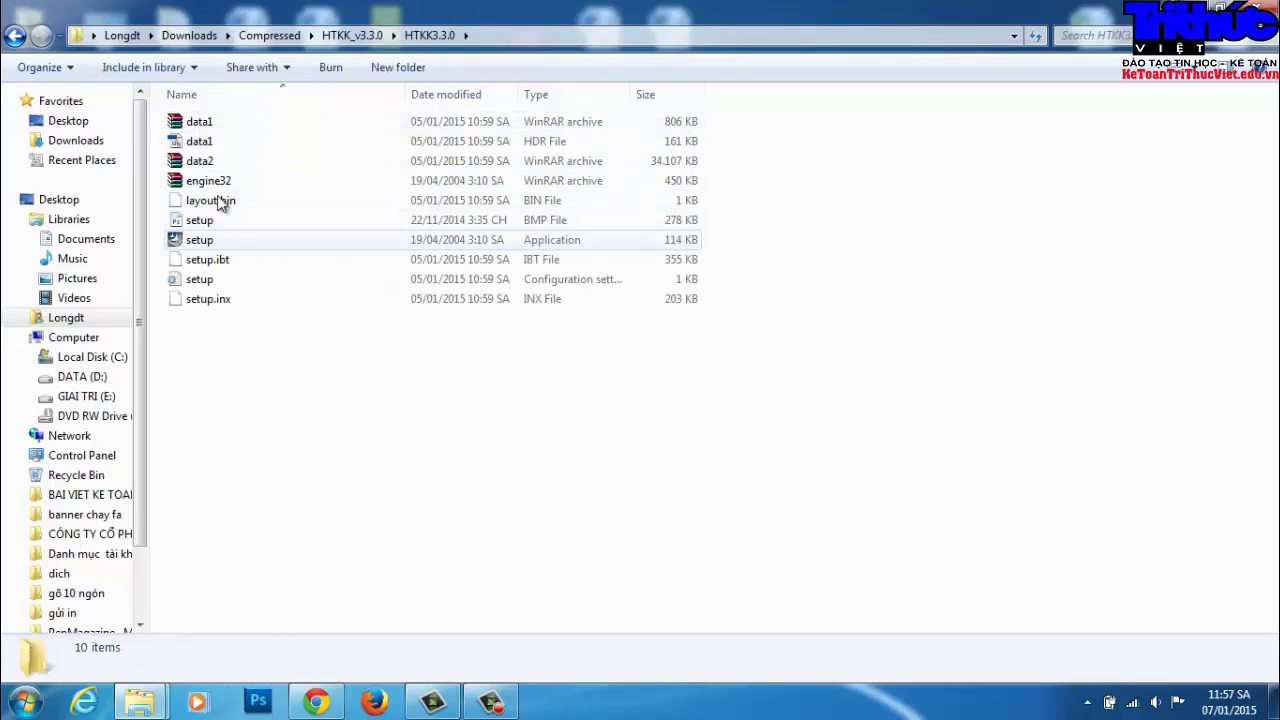
left_click(196, 243)
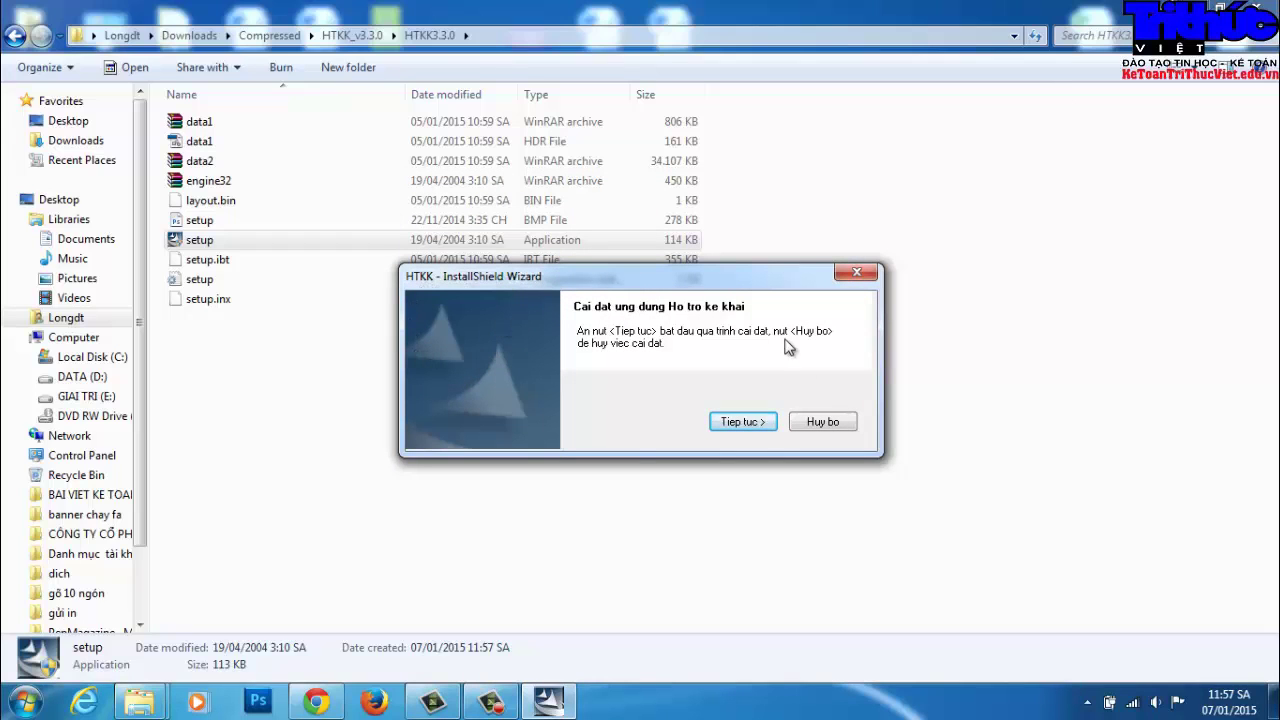
Step: Go through the HTKK installation wizard with the default path C:\Program Files\HTKK320 and install the application
left_click(760, 423)
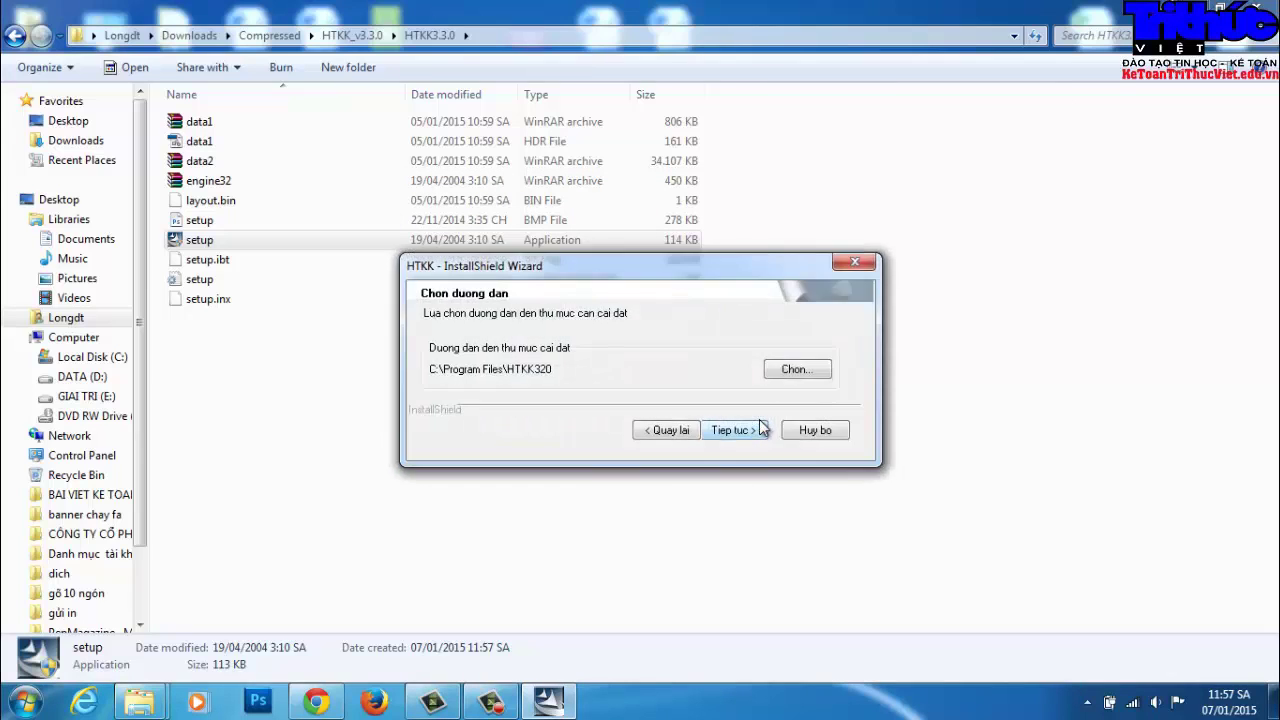
left_click(750, 431)
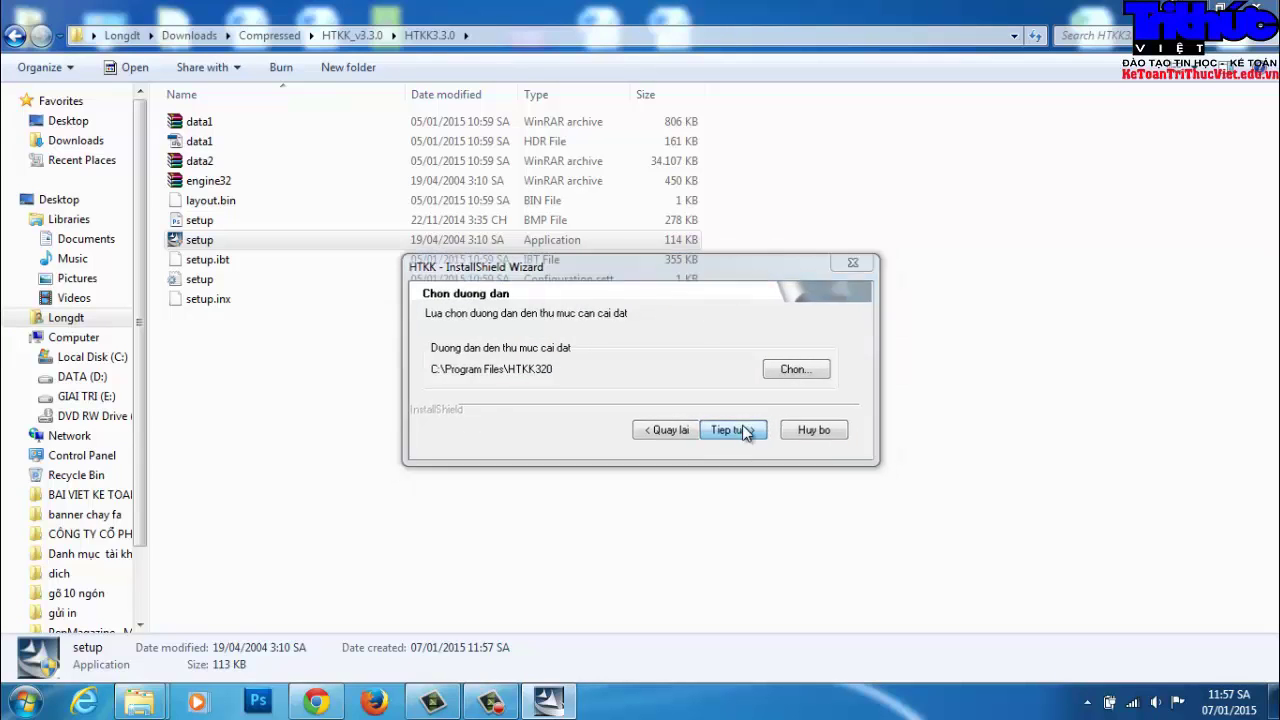
left_click(669, 430)
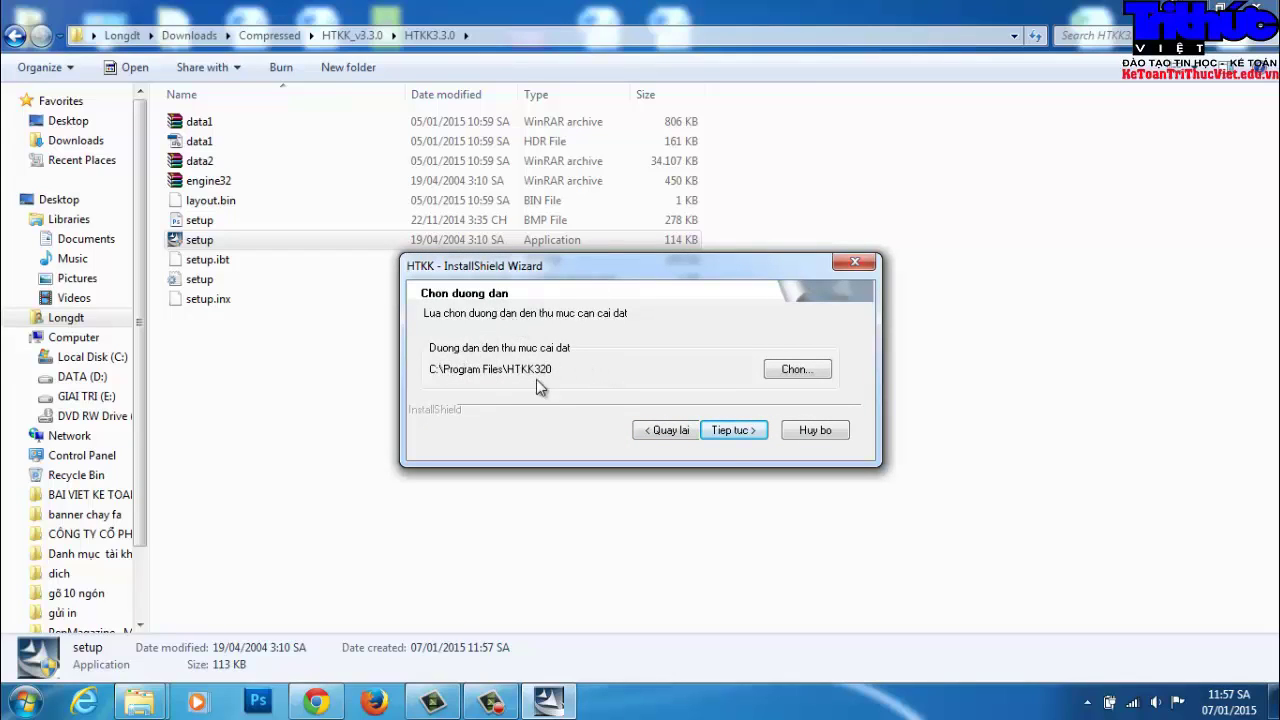
left_click(737, 430)
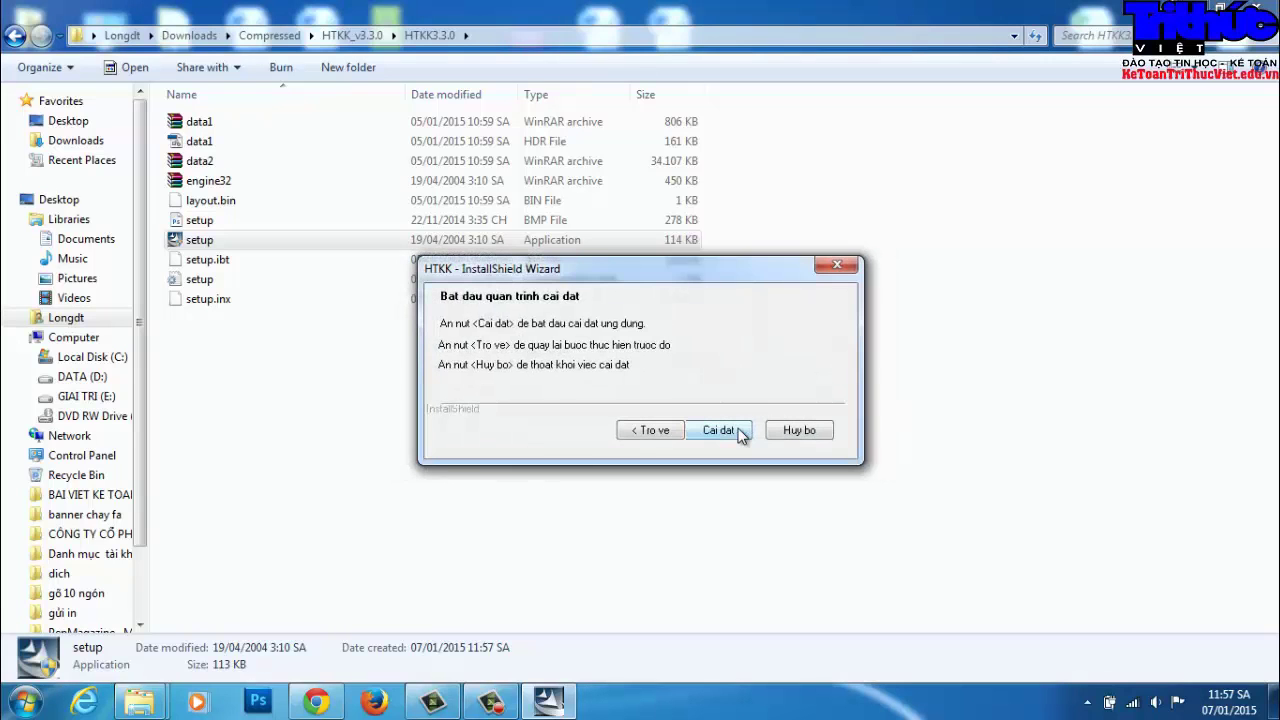
left_click(740, 432)
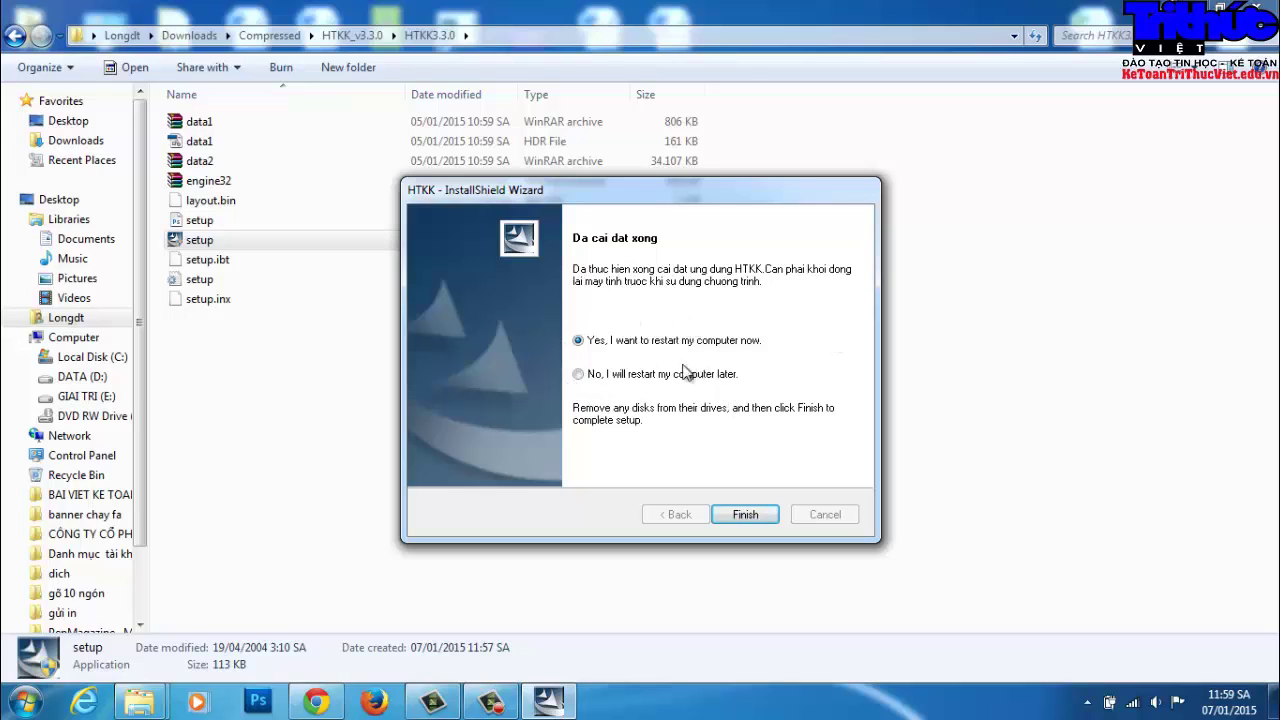
Step: Finish the installer with the option "No, I will restart my computer later" and return to the desktop
left_click(580, 375)
left_click(744, 514)
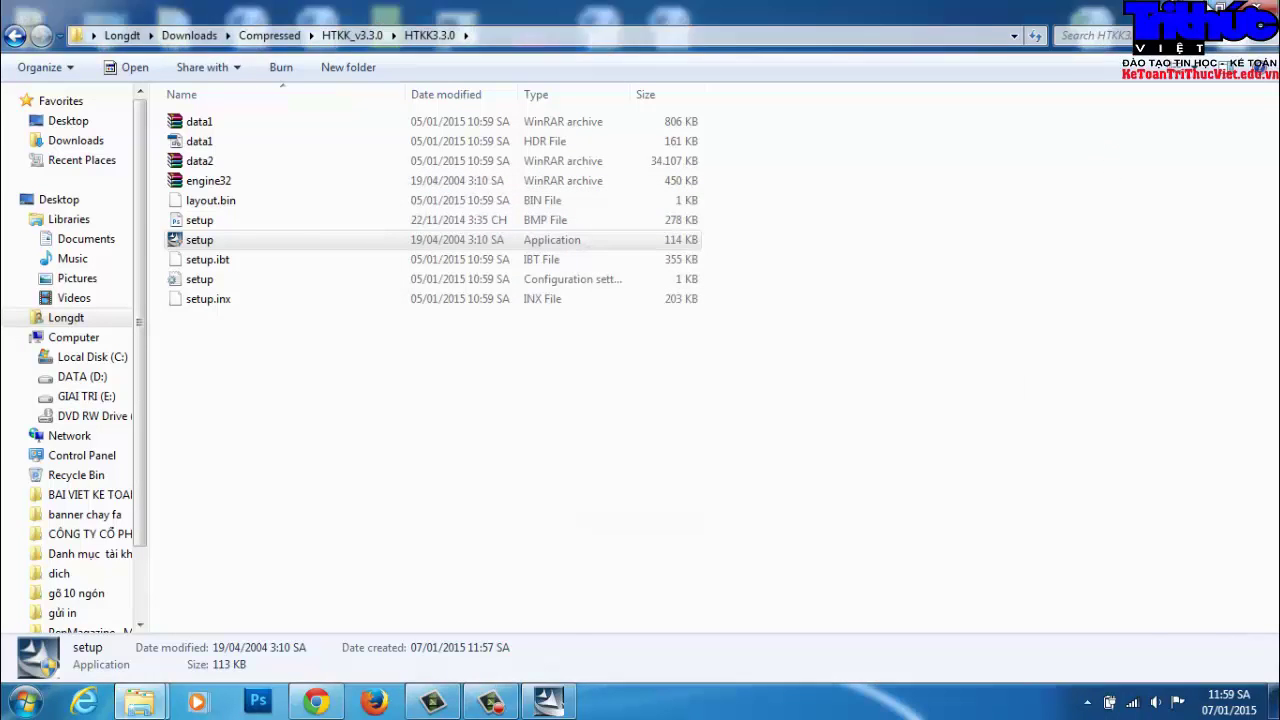
left_click(1212, 6)
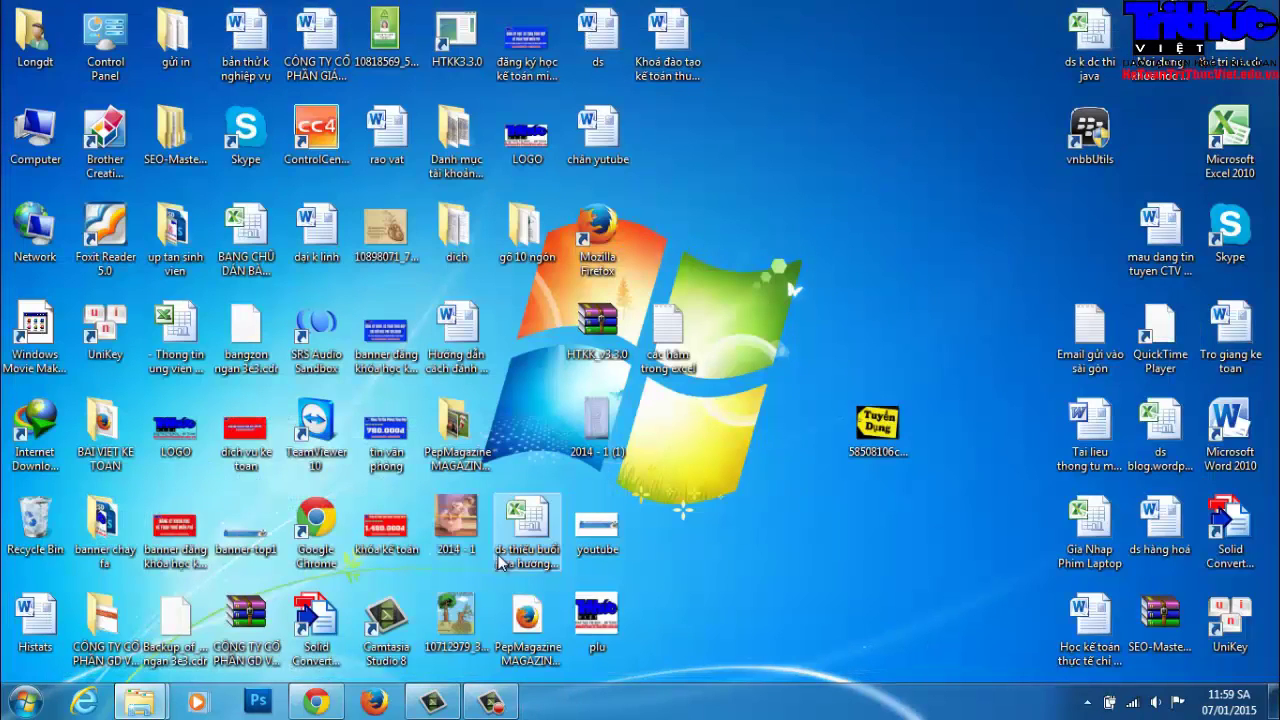
Step: Refresh the desktop and launch the HTKK3.3.0 tax declaration program from its shortcut
right_click(798, 181)
left_click(846, 236)
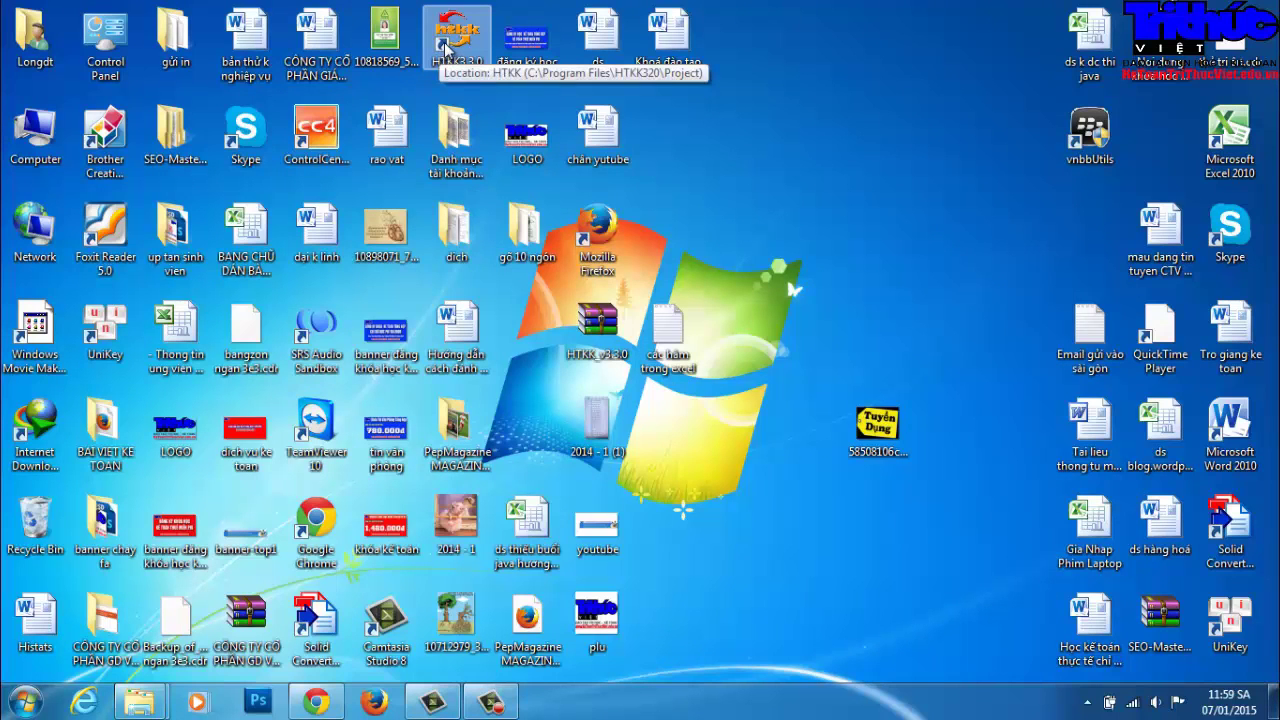
double_click(455, 40)
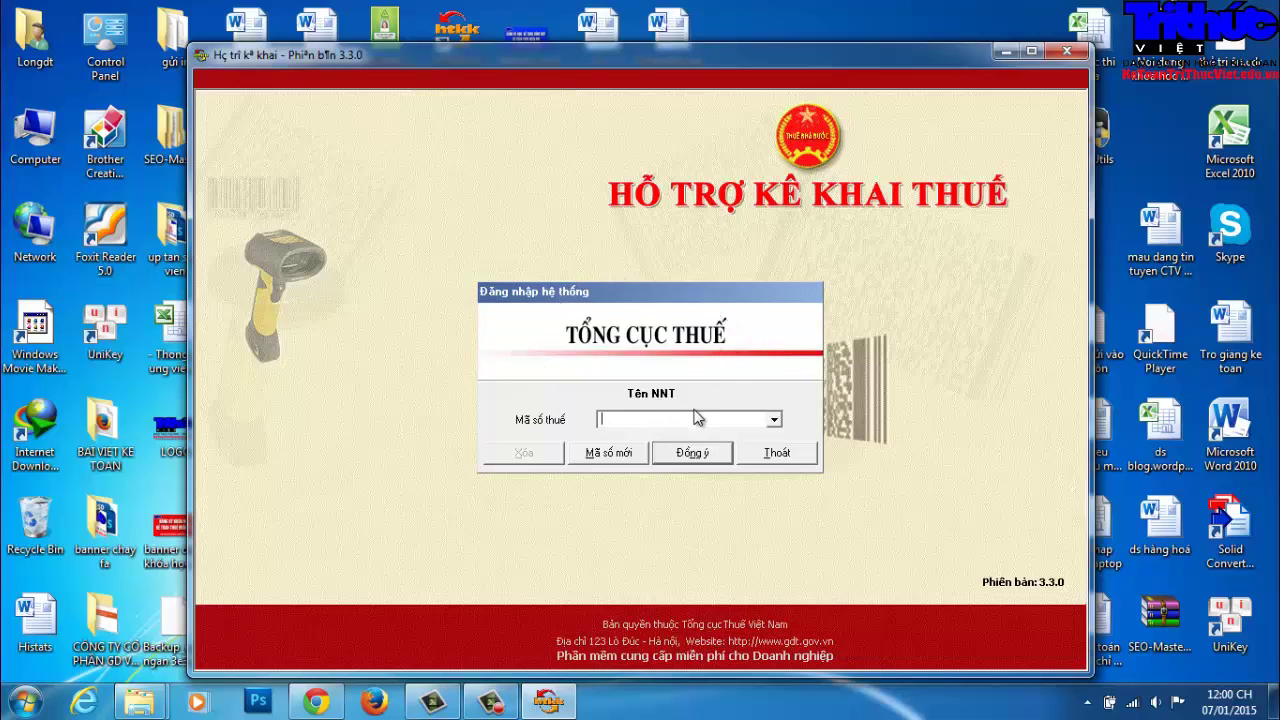
left_click(1108, 702)
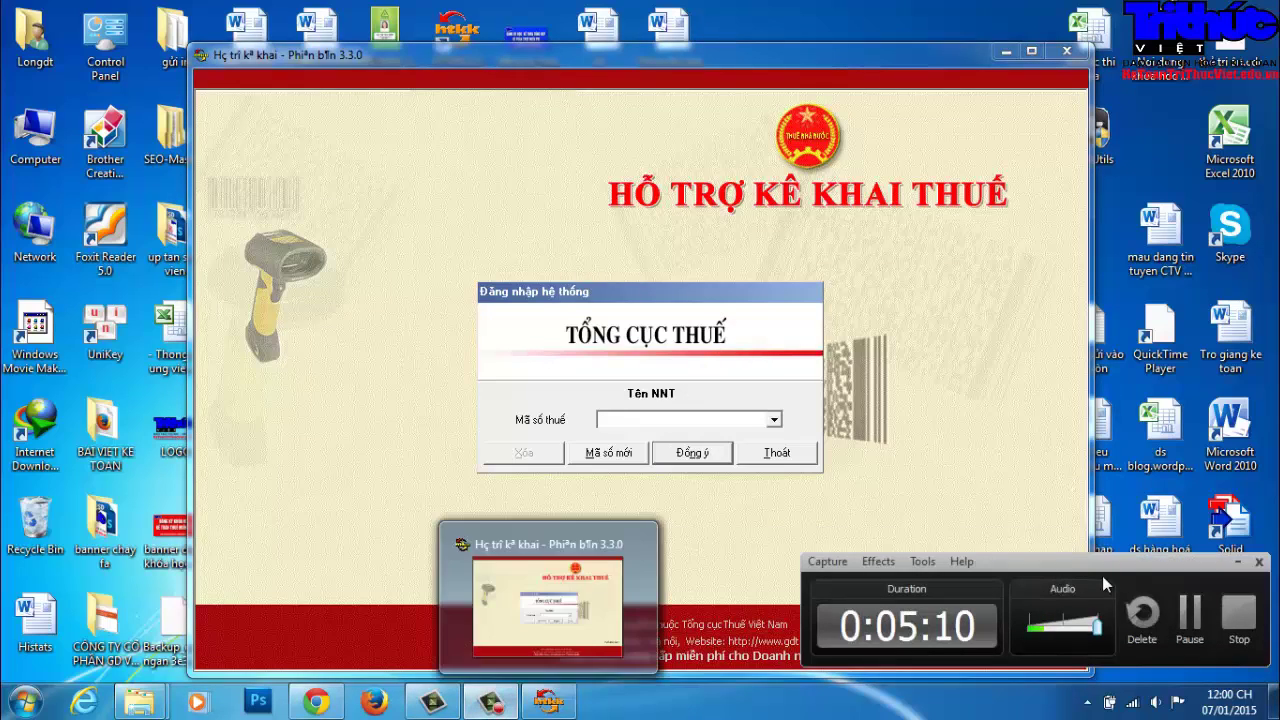